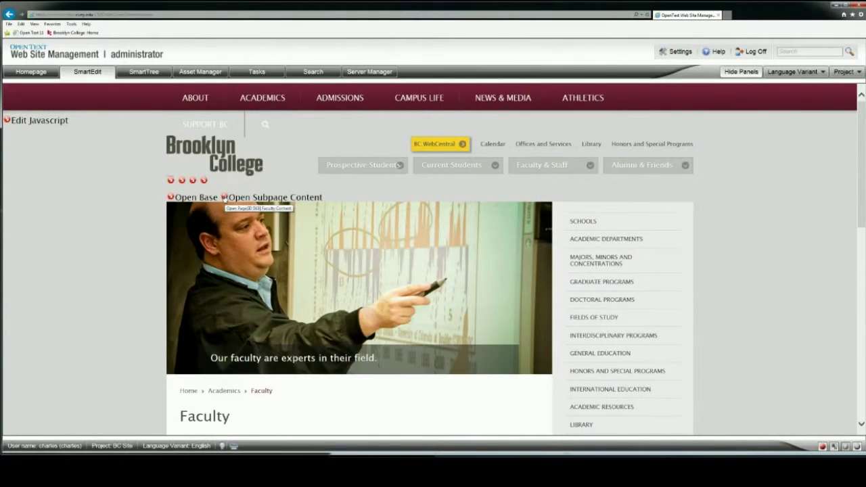
- Open the Faculty page's subpage content and create a connected column content page from the Callout Content Column Image class
left_click(224, 197)
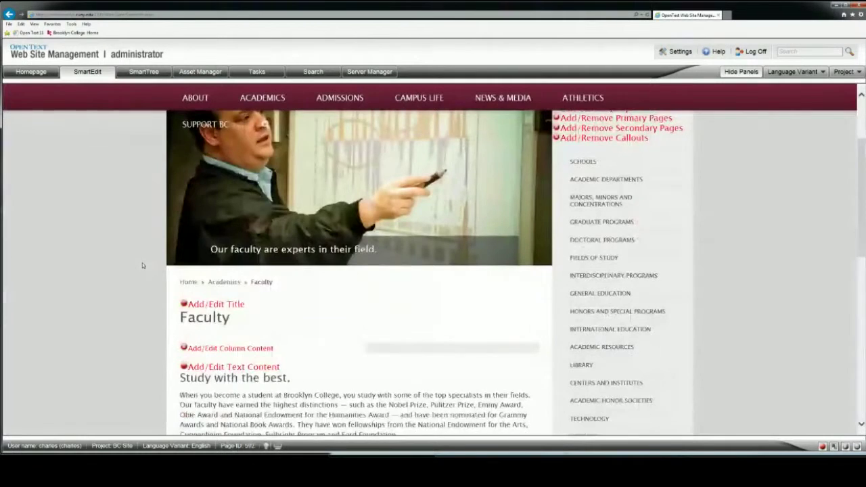
scroll(142, 265, "down", 2)
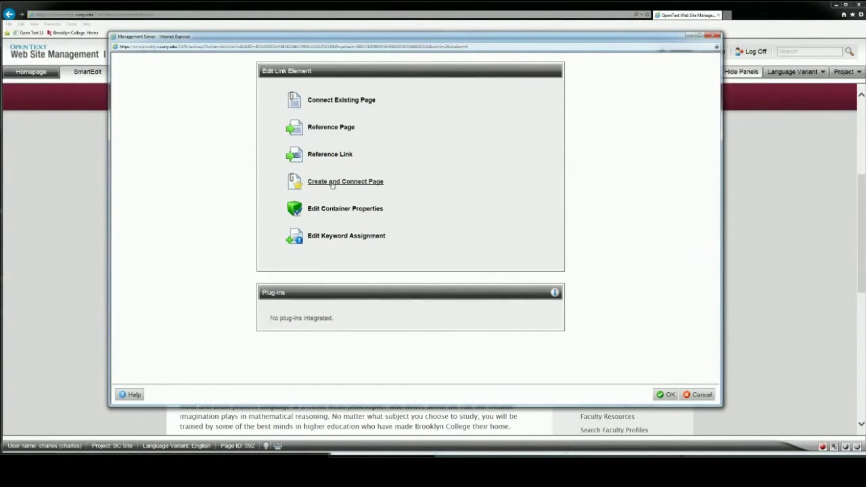
left_click(332, 181)
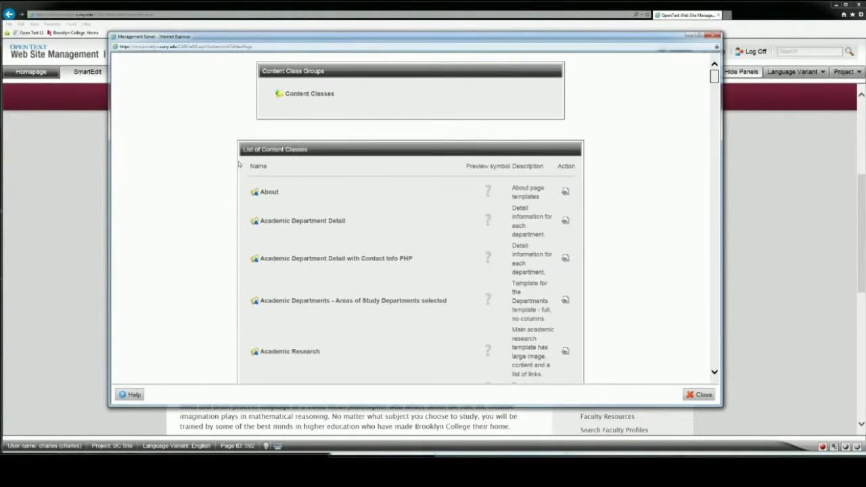
scroll(228, 194, "down", 5)
scroll(228, 194, "down", 10)
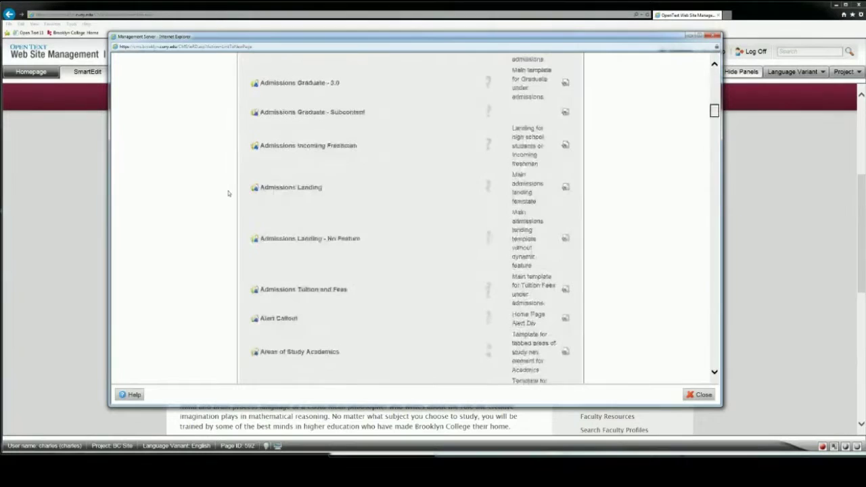
scroll(228, 193, "down", 10)
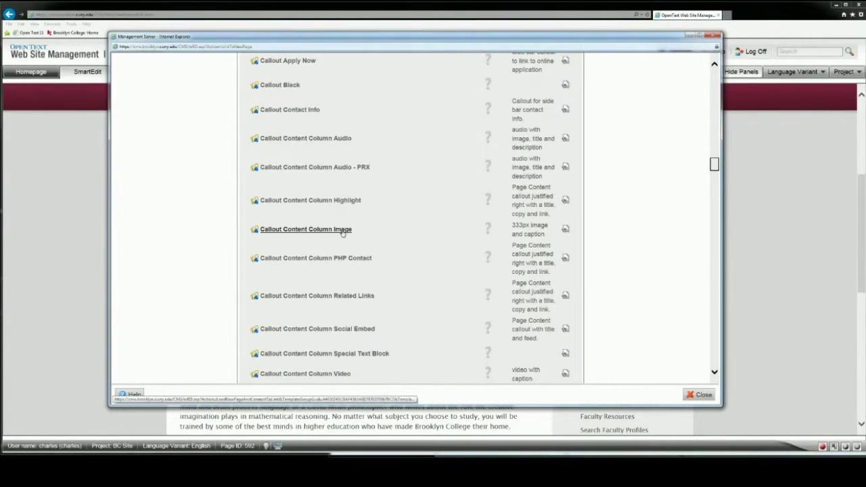
left_click(343, 230)
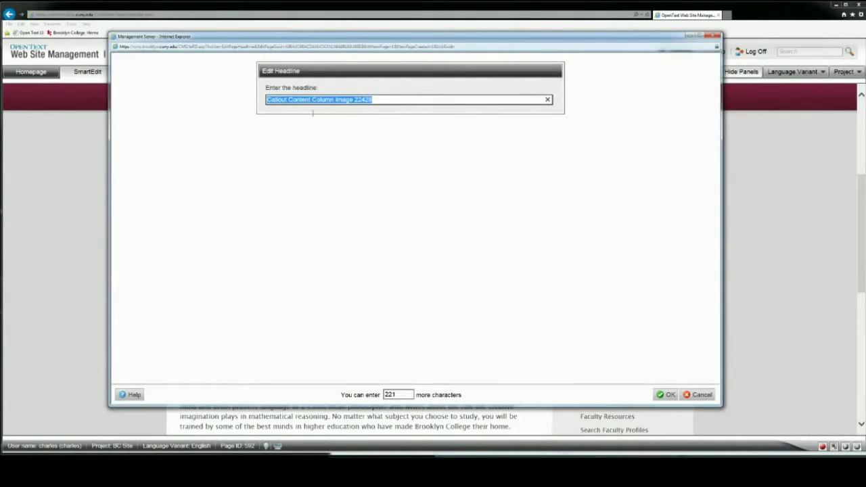
- Set the new callout's headline to "Callout Content Column Image: Faculty Image" and confirm it
double_click(362, 100)
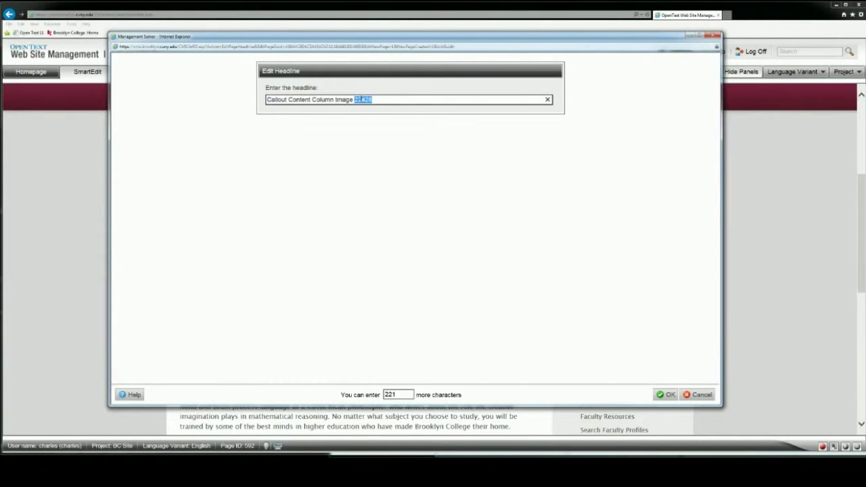
key("BackSpace")
key("BackSpace")
type(": Faculty Image")
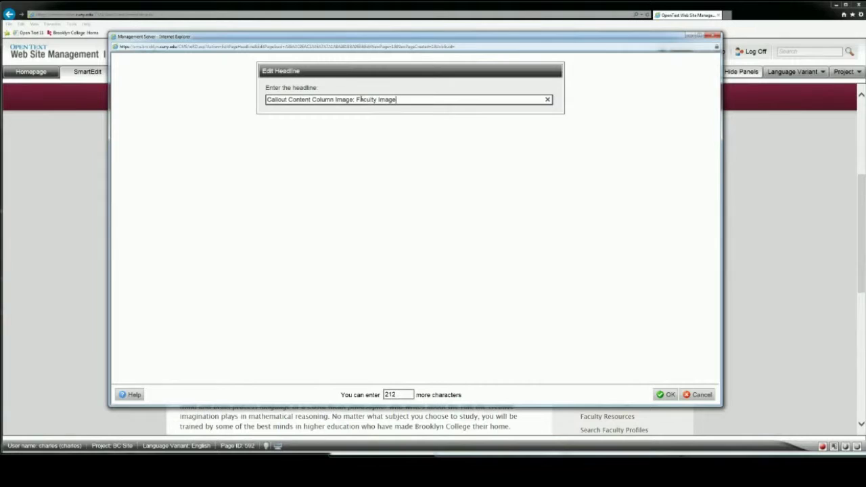
left_click(667, 395)
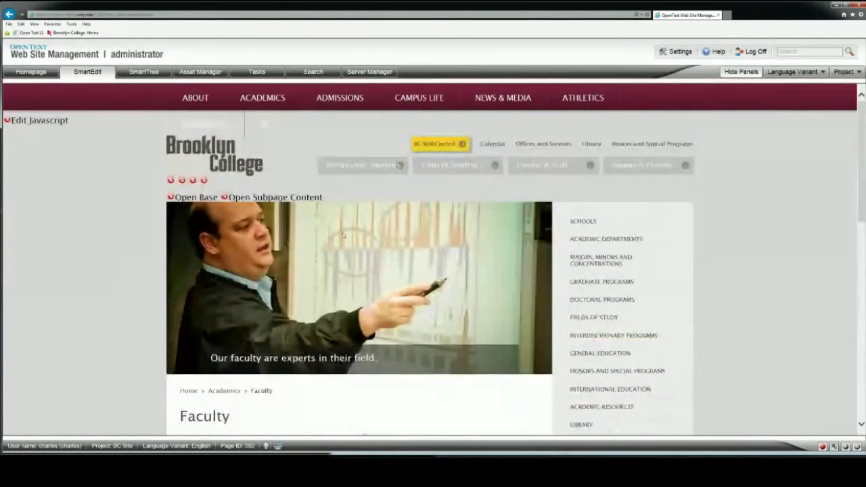
- Add the caption "Photo caption." to the new image callout, with the word "caption" in italics
scroll(348, 406, "down", 4)
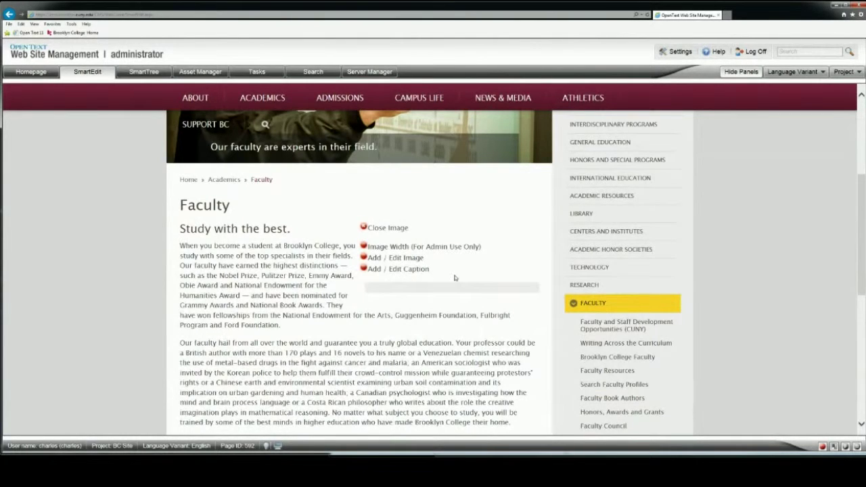
scroll(455, 278, "up", 3)
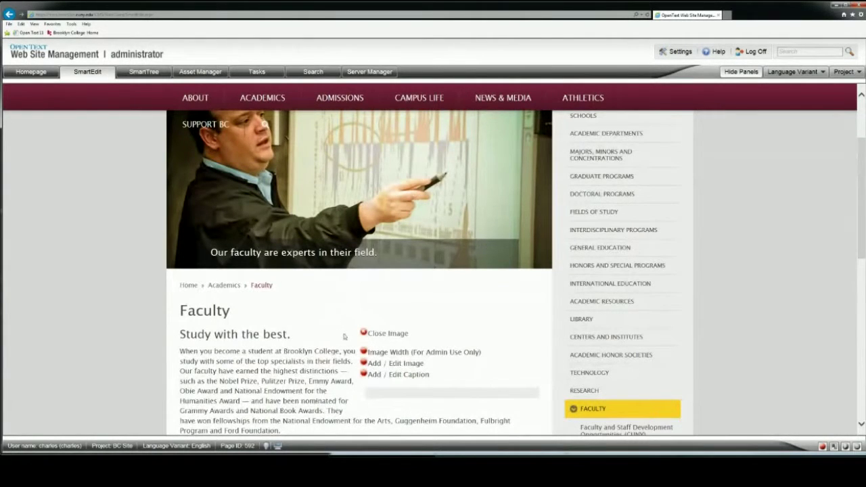
scroll(343, 336, "down", 2)
scroll(343, 333, "down", 4)
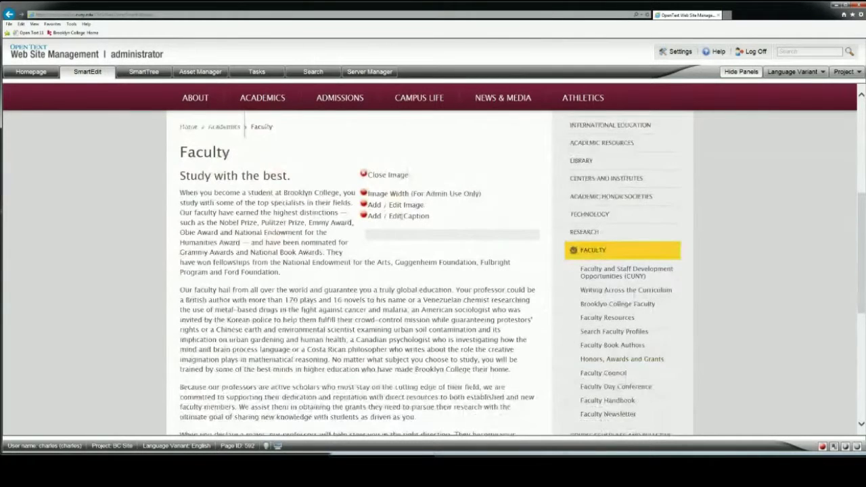
left_click(364, 216)
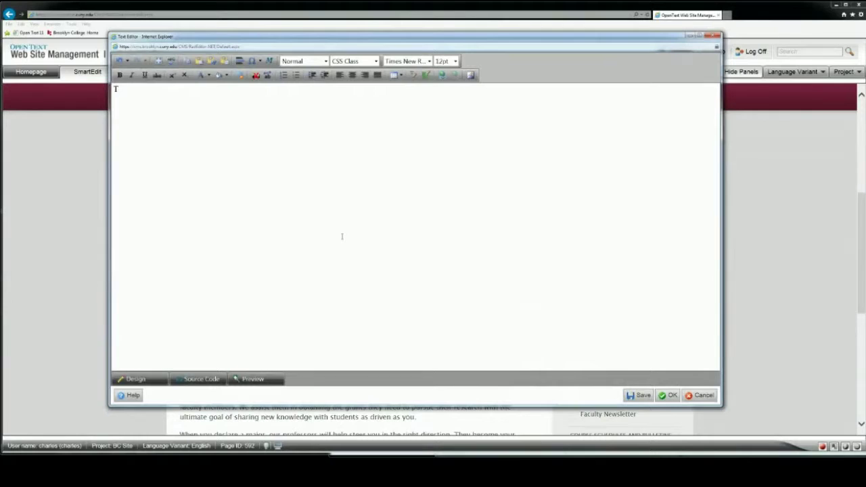
type("Photo caption.")
key("BackSpace")
key("ctrl+shift+Left")
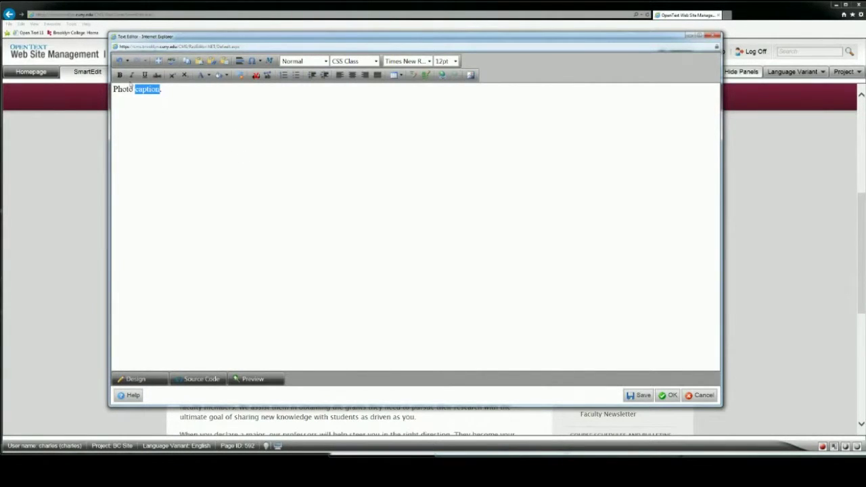
left_click(132, 76)
left_click(204, 91)
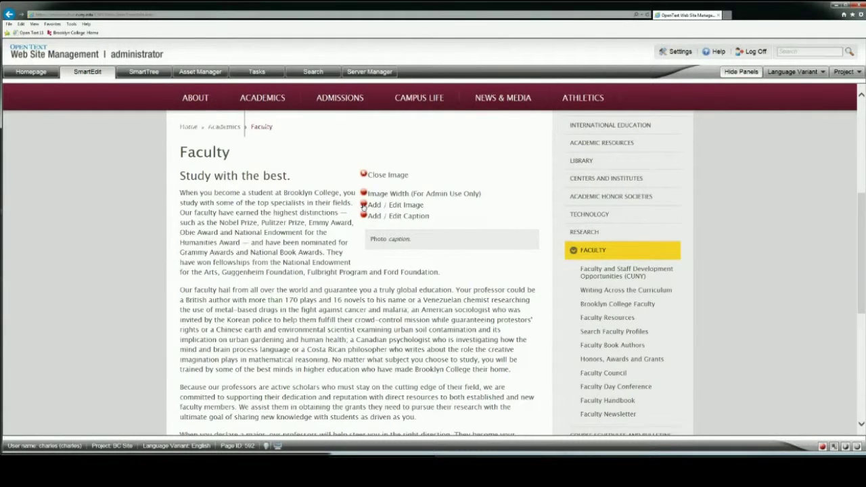
- Edit the callout's image element and switch the asset library to the Academics - Centers - Hitchcock folder
left_click(364, 206)
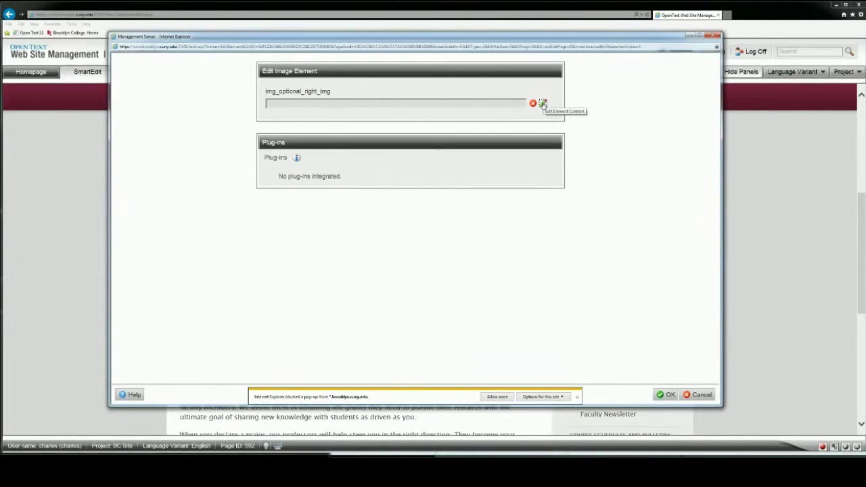
left_click(543, 104)
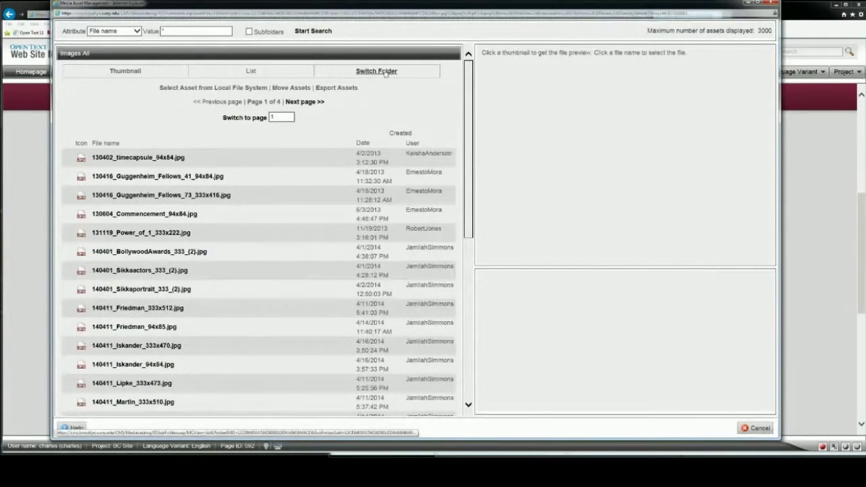
left_click(386, 74)
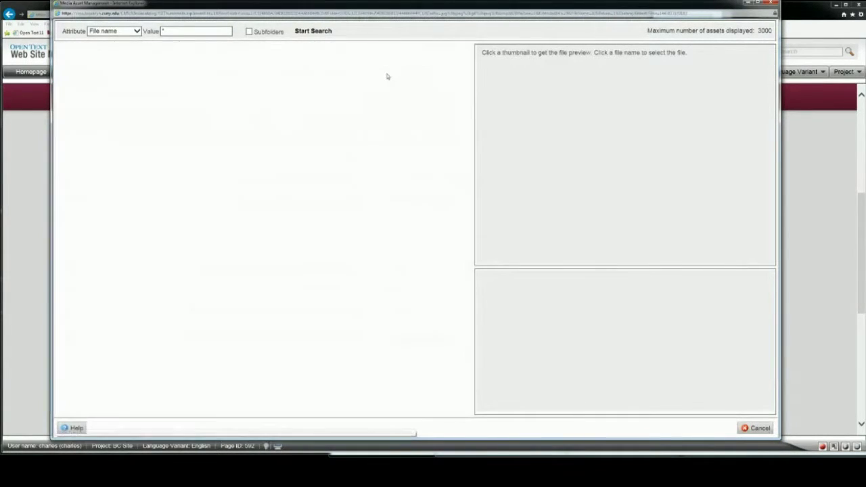
scroll(221, 202, "down", 5)
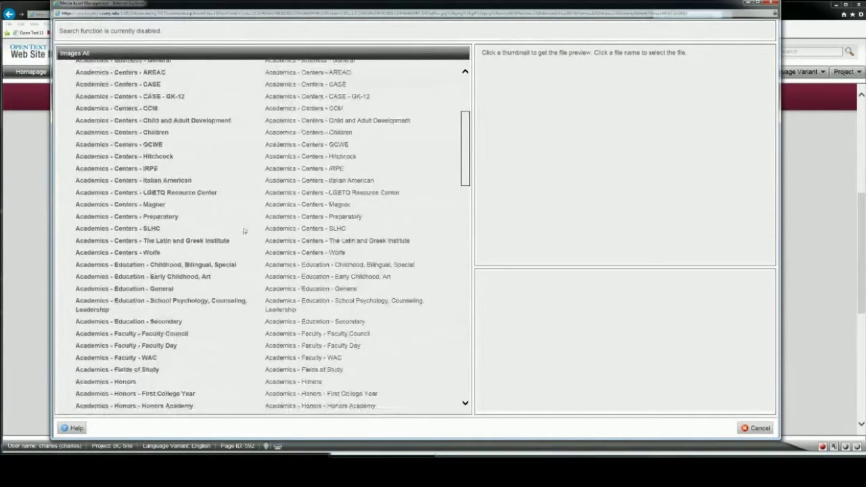
scroll(245, 231, "up", 5)
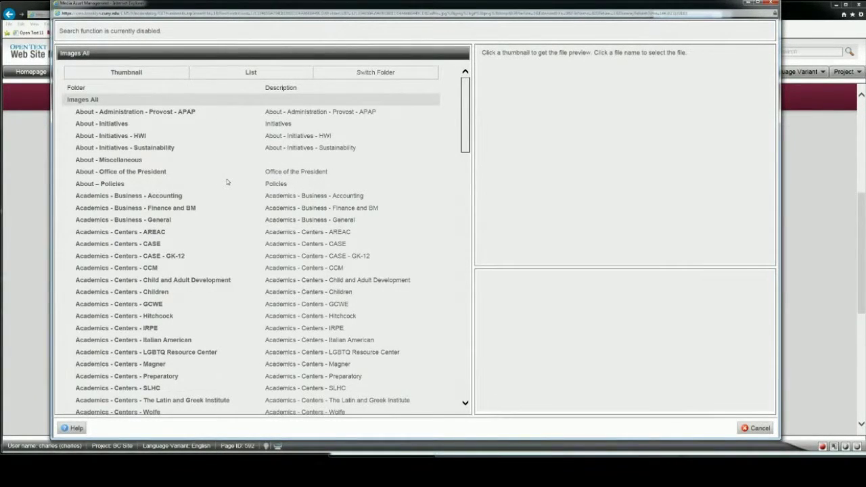
scroll(230, 195, "down", 2)
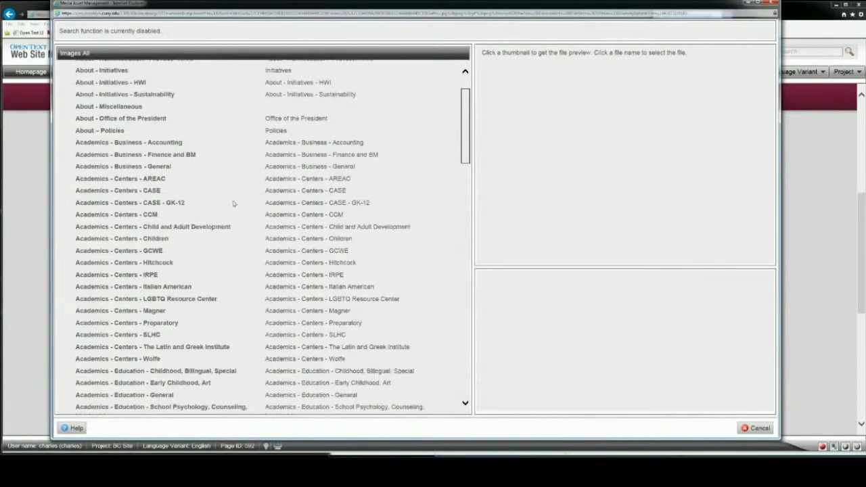
left_click(164, 264)
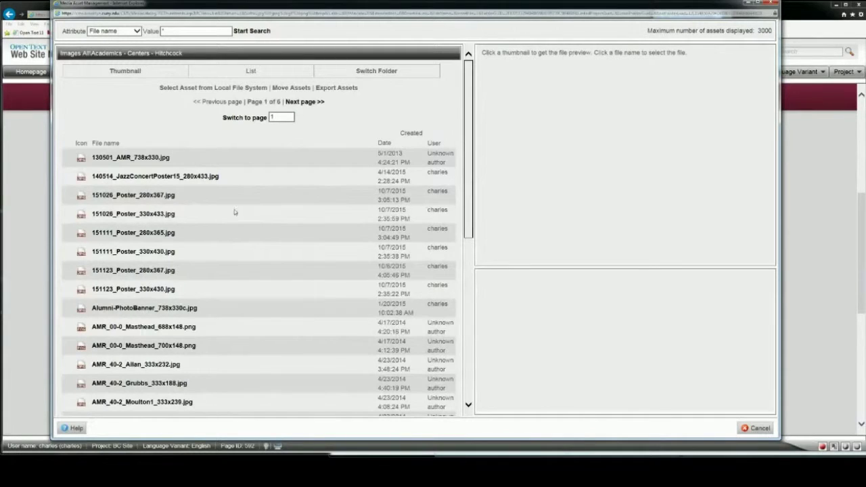
- Review the Hitchcock folder in thumbnail and list views and select the image AMR_40-2_Allan_333x232.jpg
left_click(128, 72)
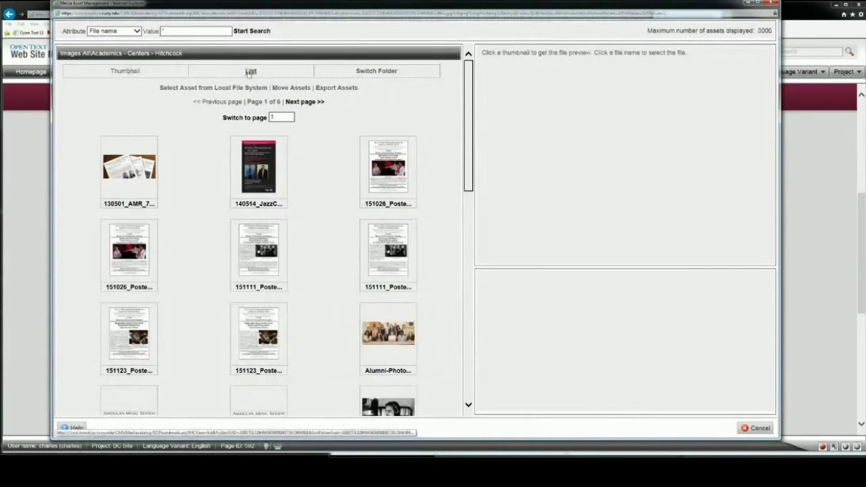
left_click(249, 71)
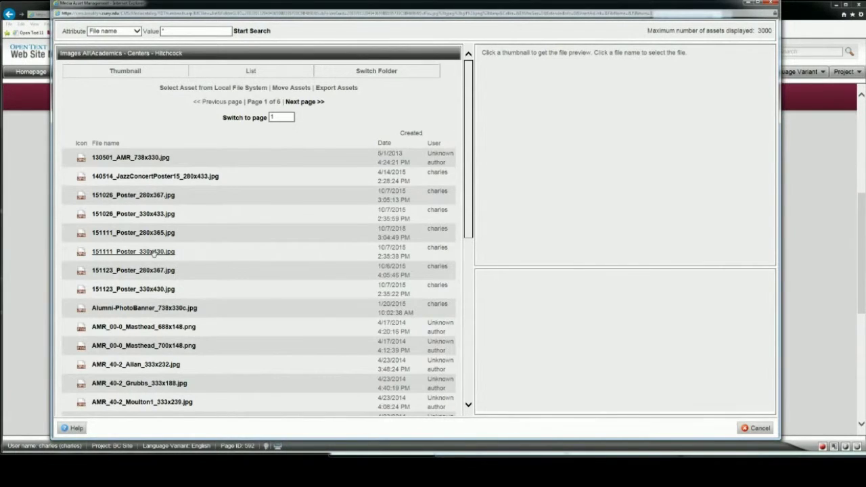
left_click(155, 251)
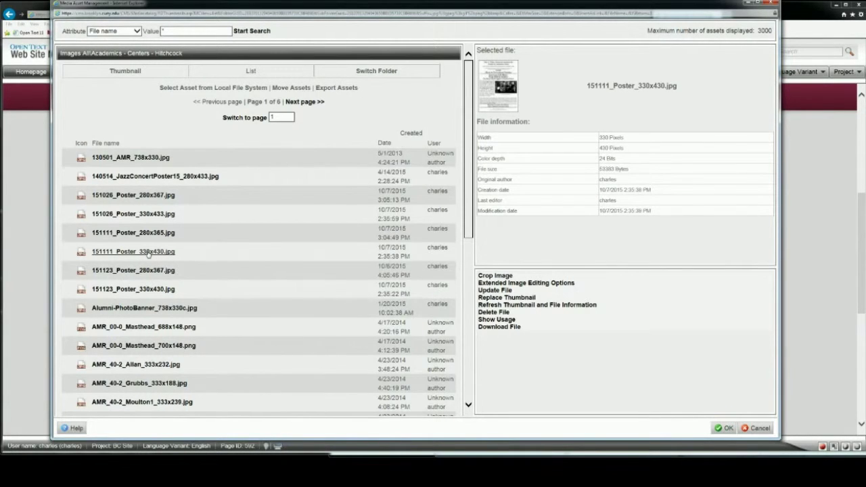
scroll(149, 253, "down", 3)
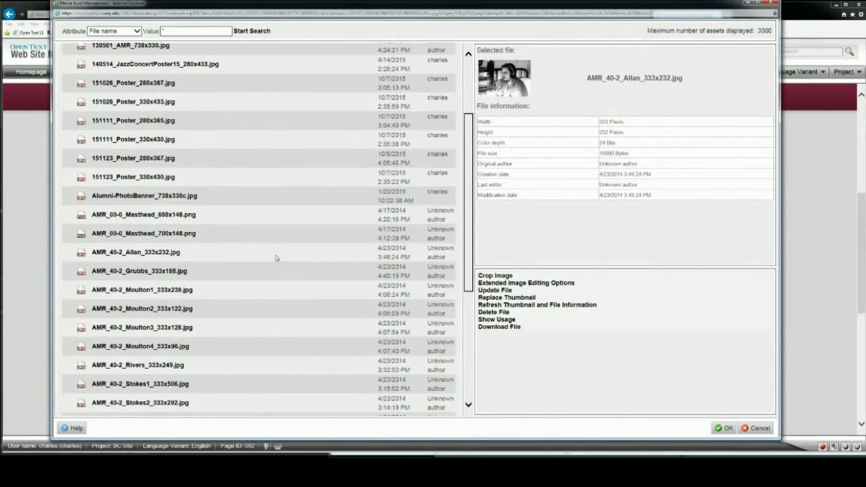
scroll(277, 258, "up", 3)
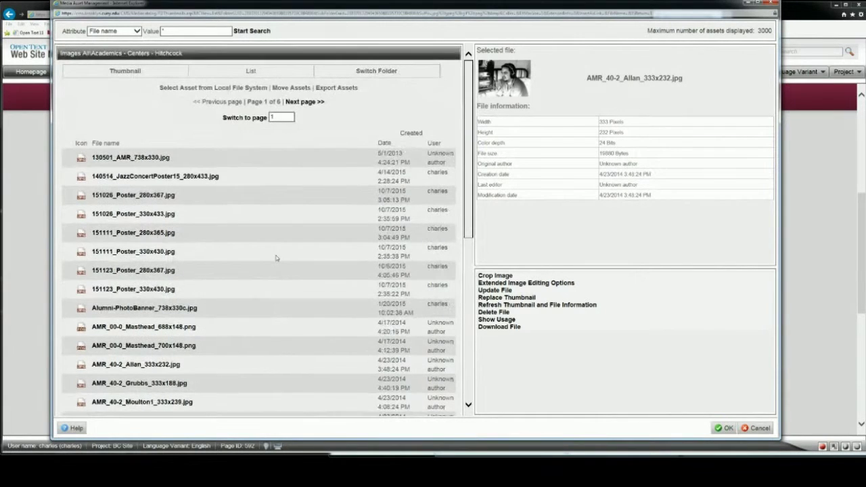
left_click(179, 89)
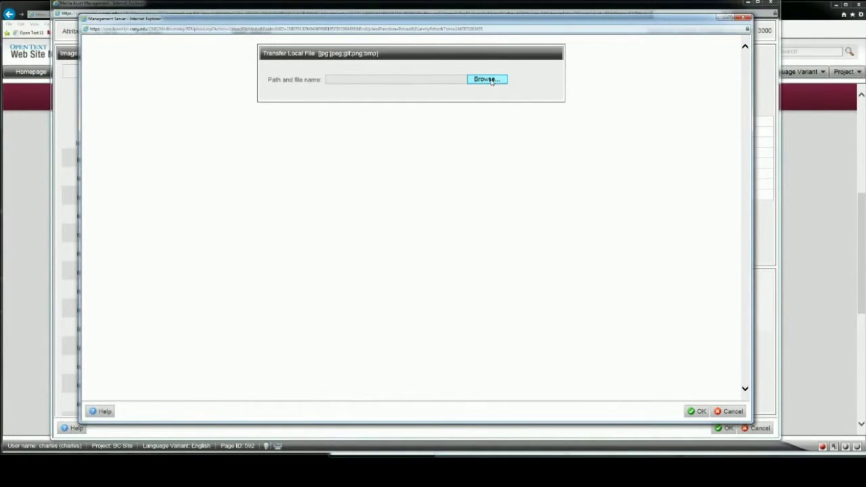
left_click(487, 79)
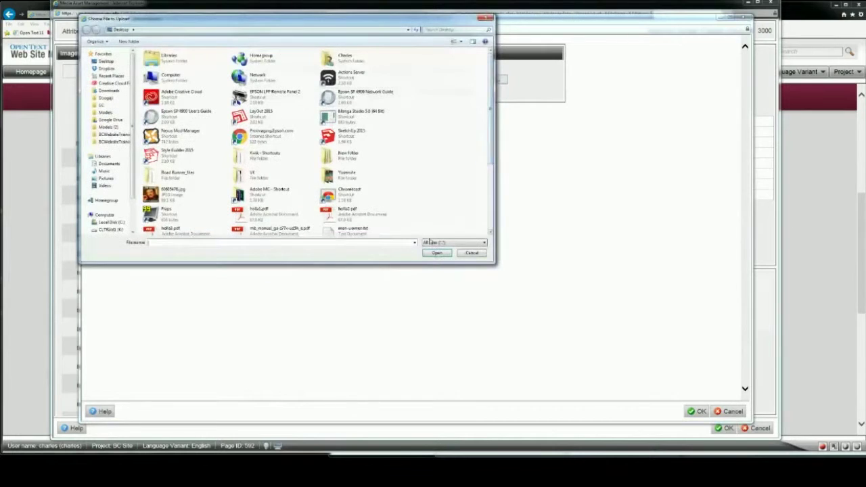
left_click(473, 253)
left_click(729, 413)
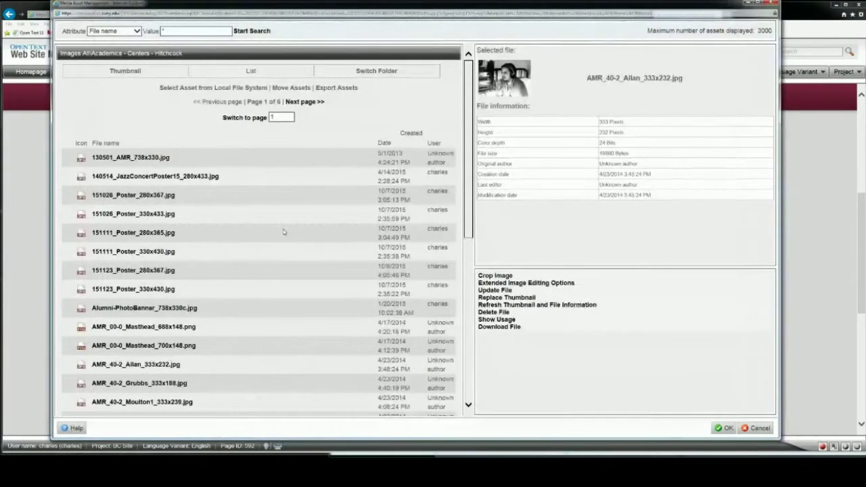
- Insert the selected AMR_40-2_Allan_333x232.jpg as the callout's image and save the image element
scroll(284, 233, "down", 1)
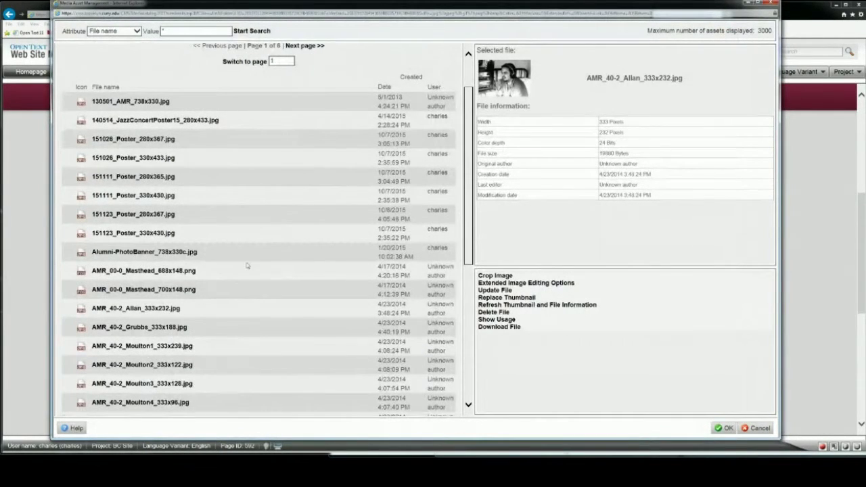
scroll(247, 266, "down", 3)
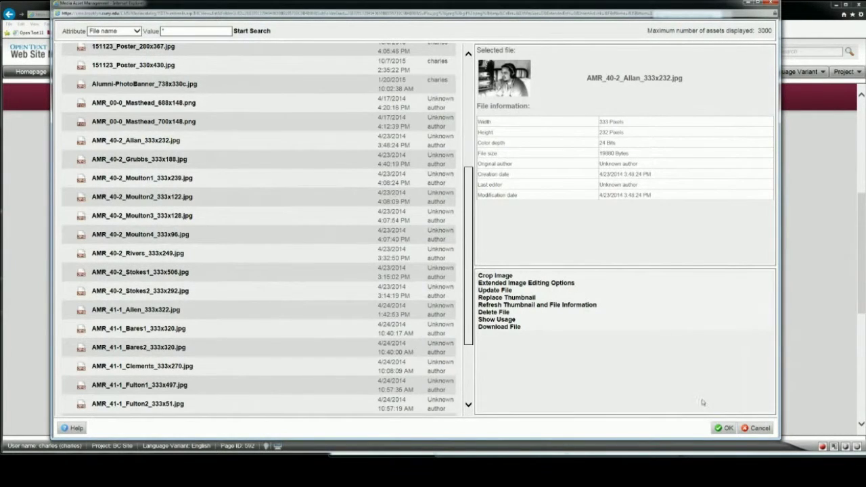
left_click(723, 428)
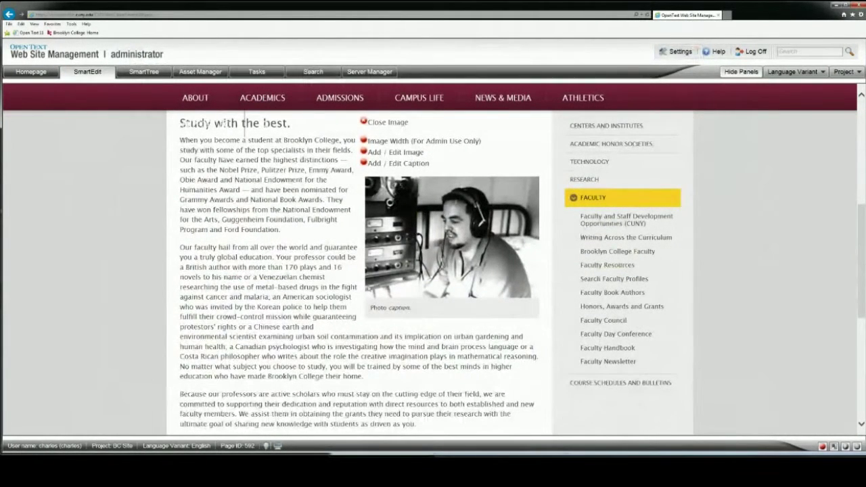
- Bring up the page actions for the Faculty page
scroll(352, 278, "up", 1)
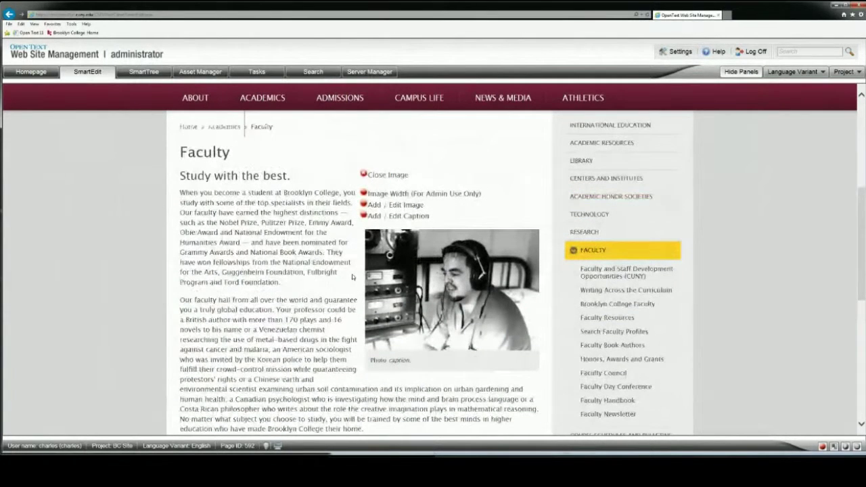
right_click(358, 272)
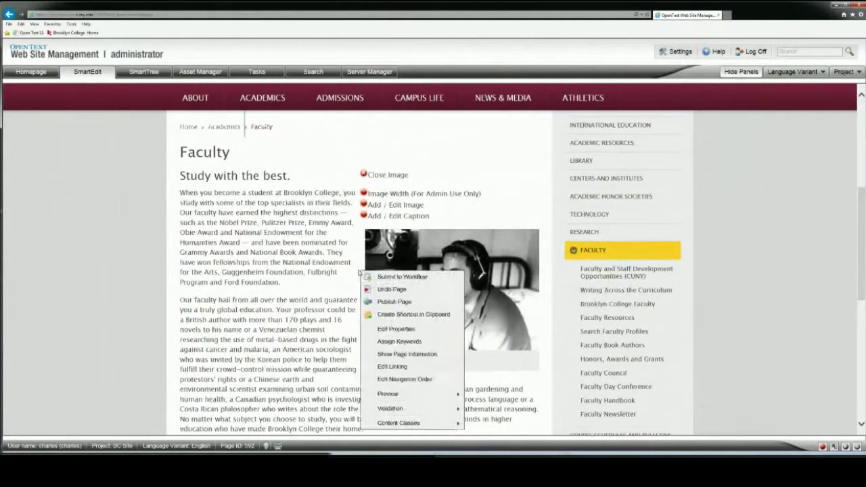